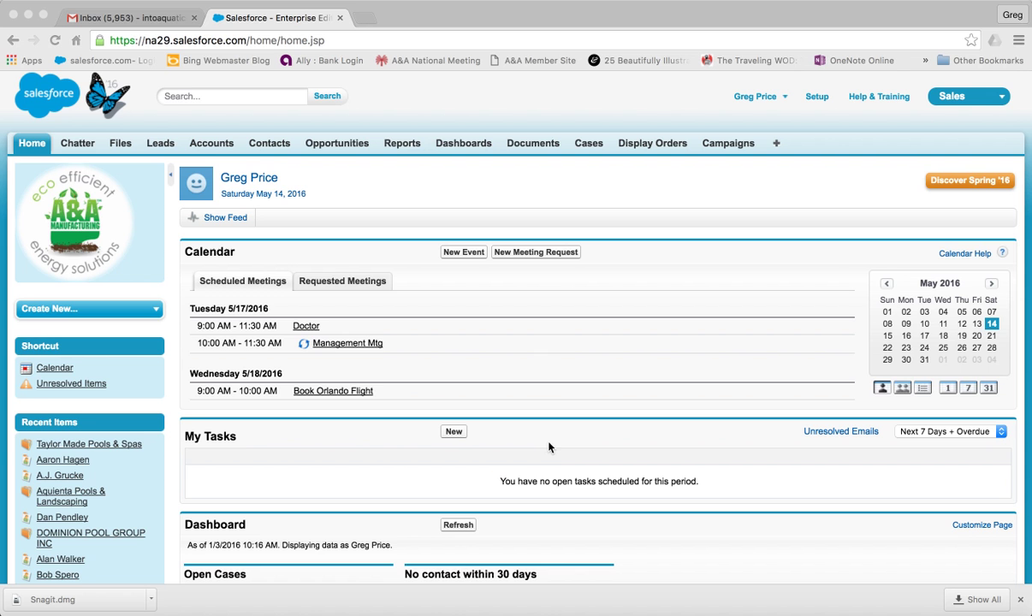
Step: Open Setup's Email Templates list, keeping the My Personal Email Templates folder selected
left_click(760, 98)
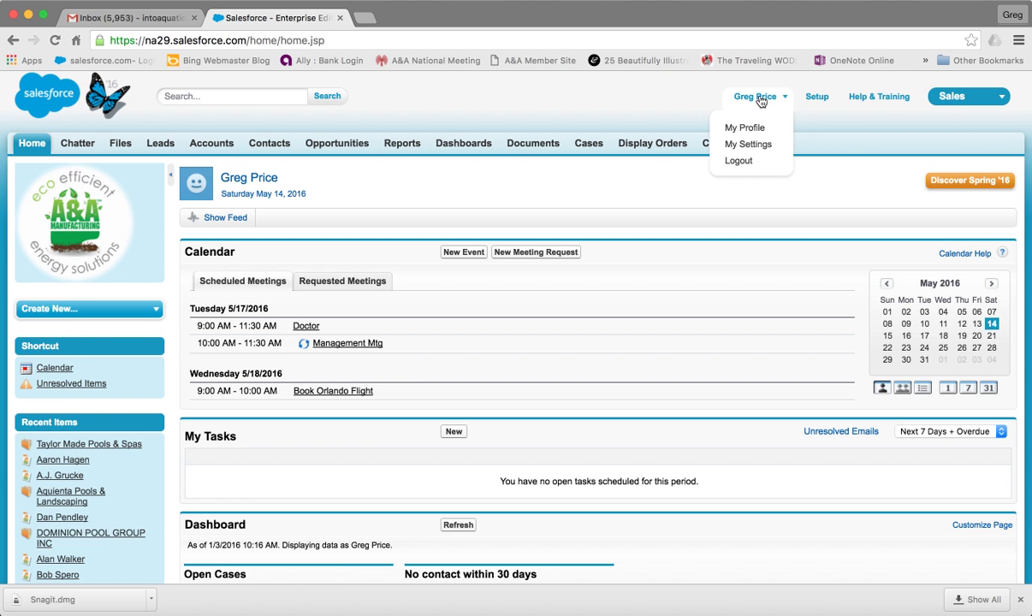
left_click(818, 99)
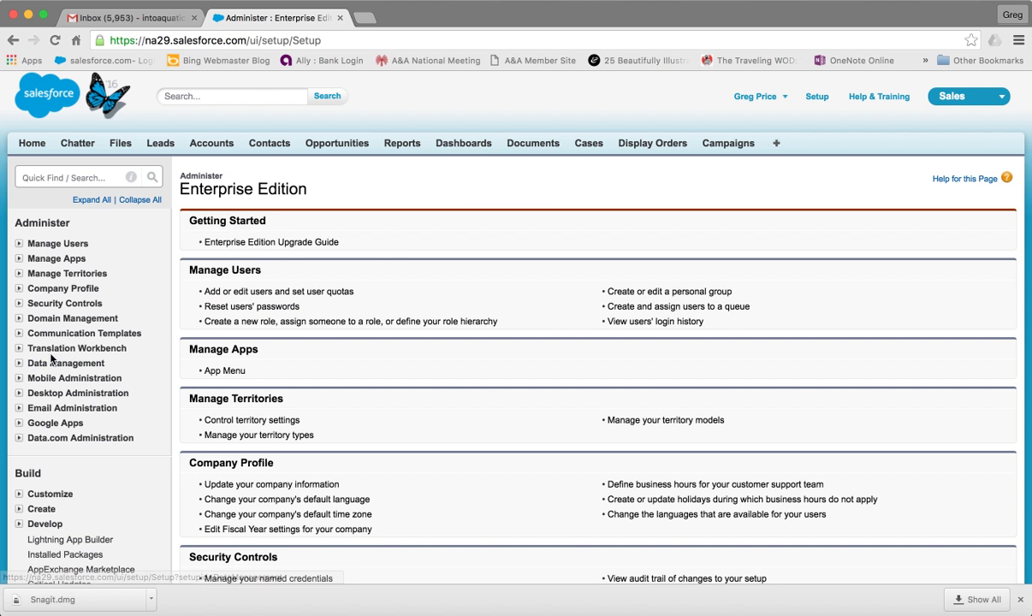
left_click(73, 335)
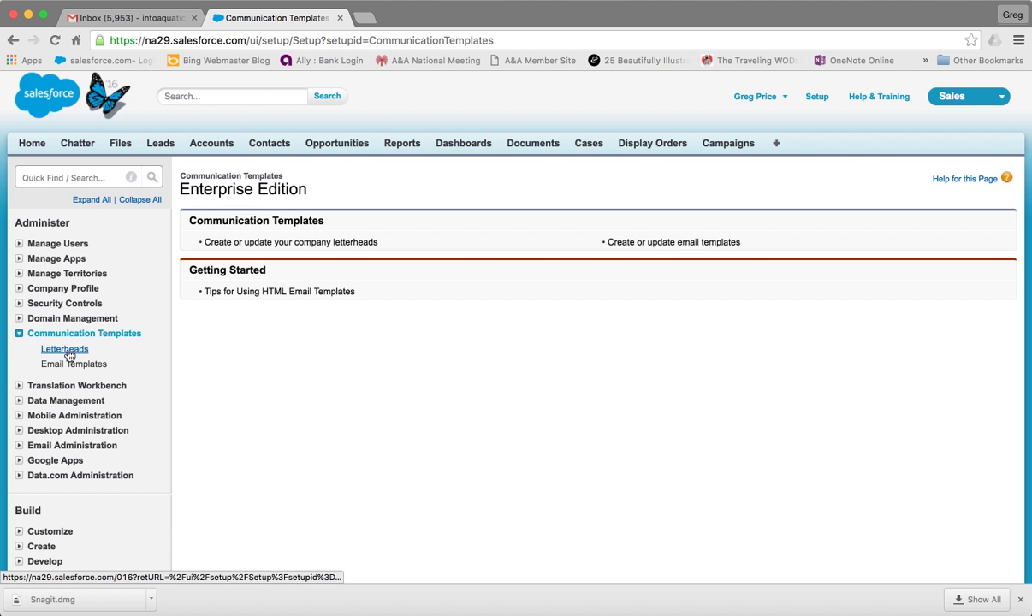
left_click(65, 364)
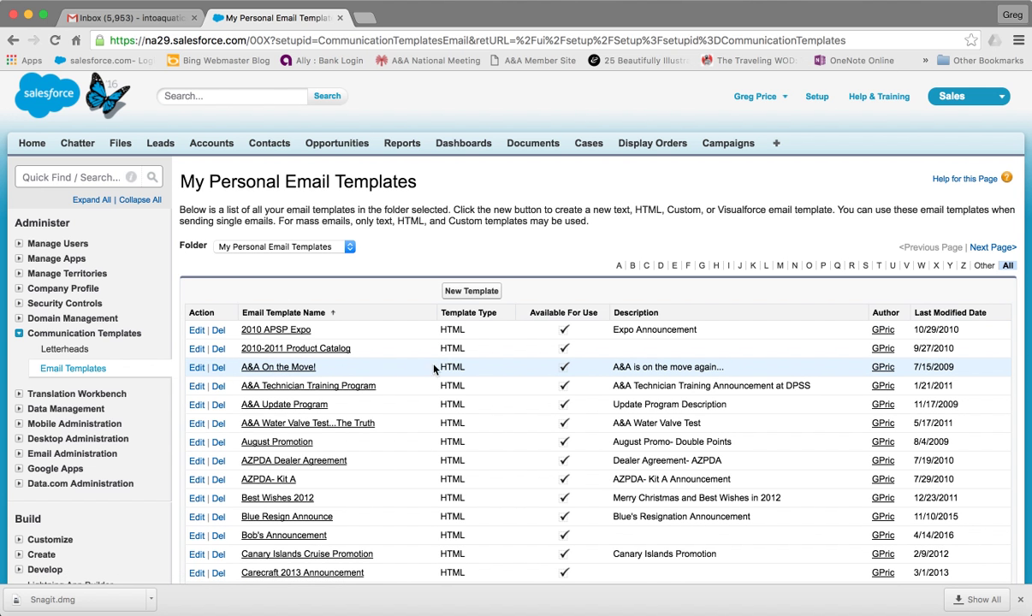
scroll(434, 368, "down", 5)
scroll(451, 366, "up", 3)
scroll(451, 367, "up", 1)
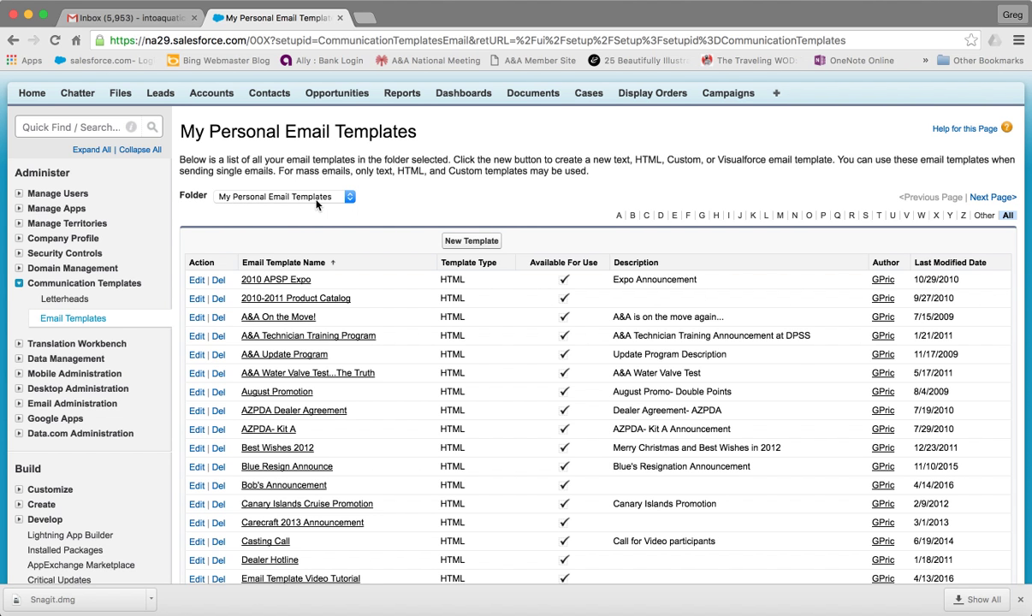
left_click(350, 197)
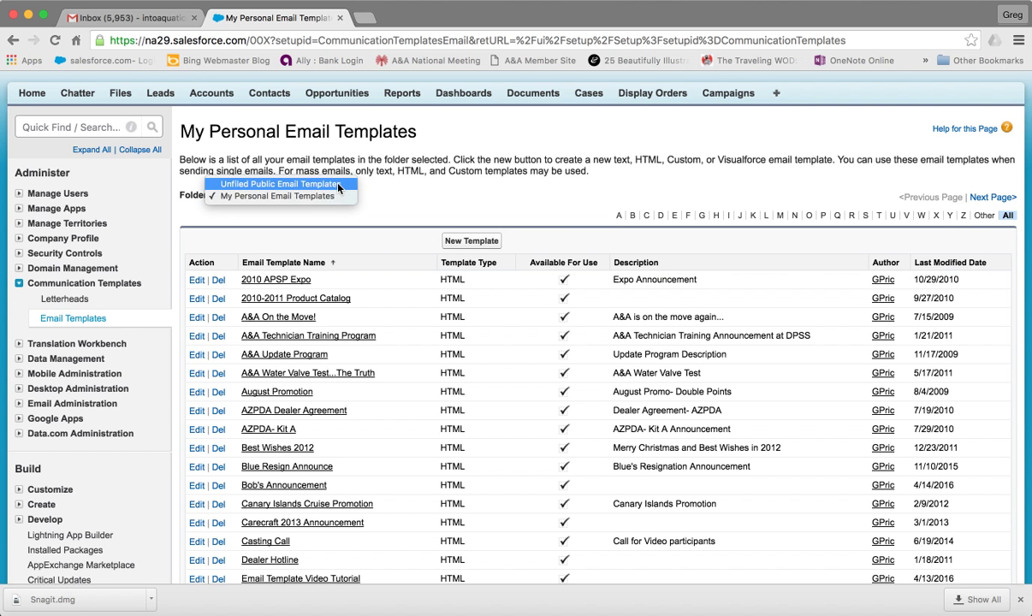
left_click(333, 198)
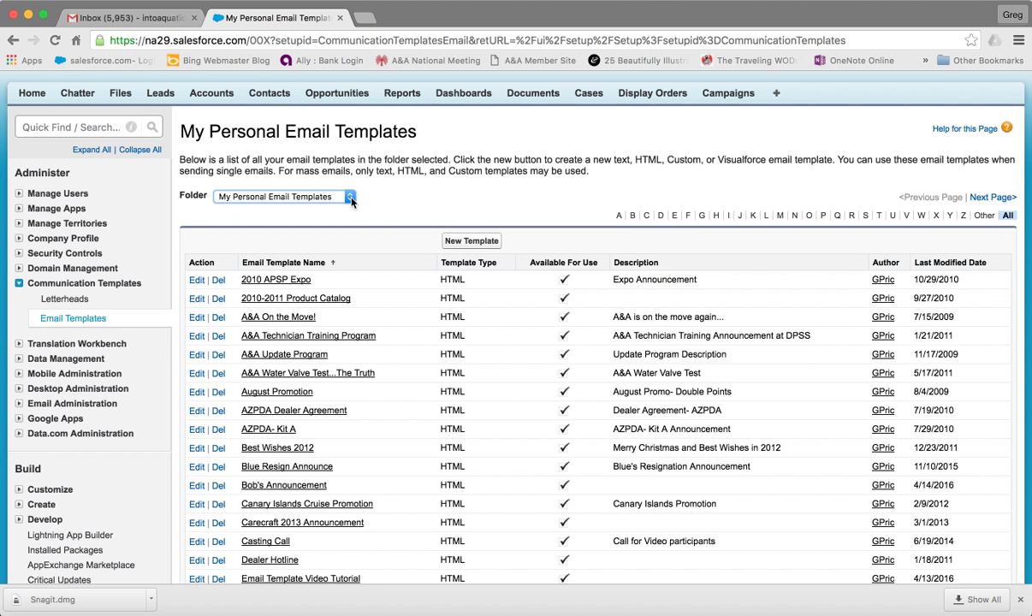
Step: Start a new email template of type HTML (using Letterhead)
left_click(453, 238)
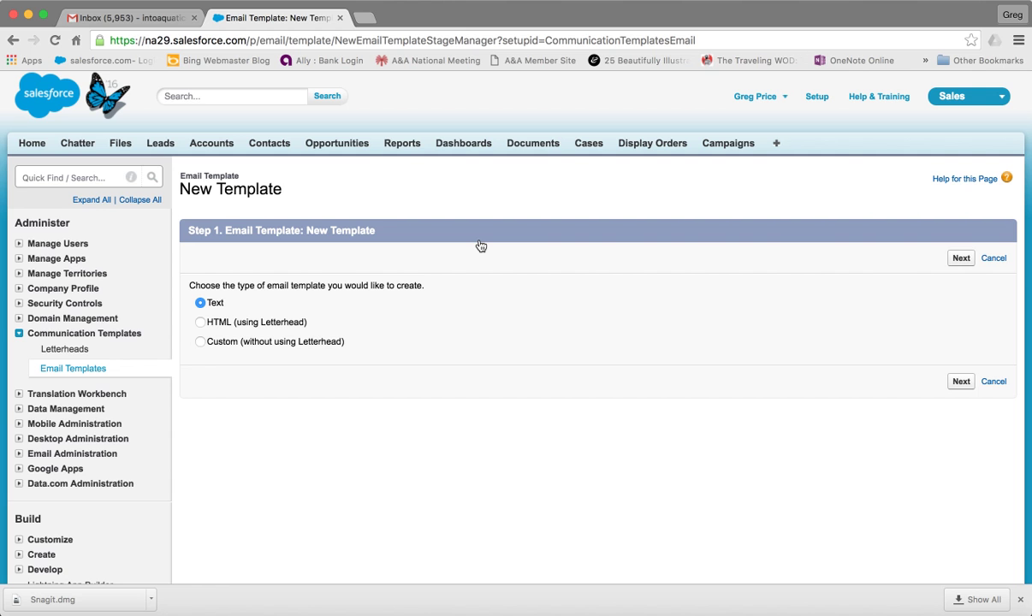
left_click(200, 323)
left_click(960, 382)
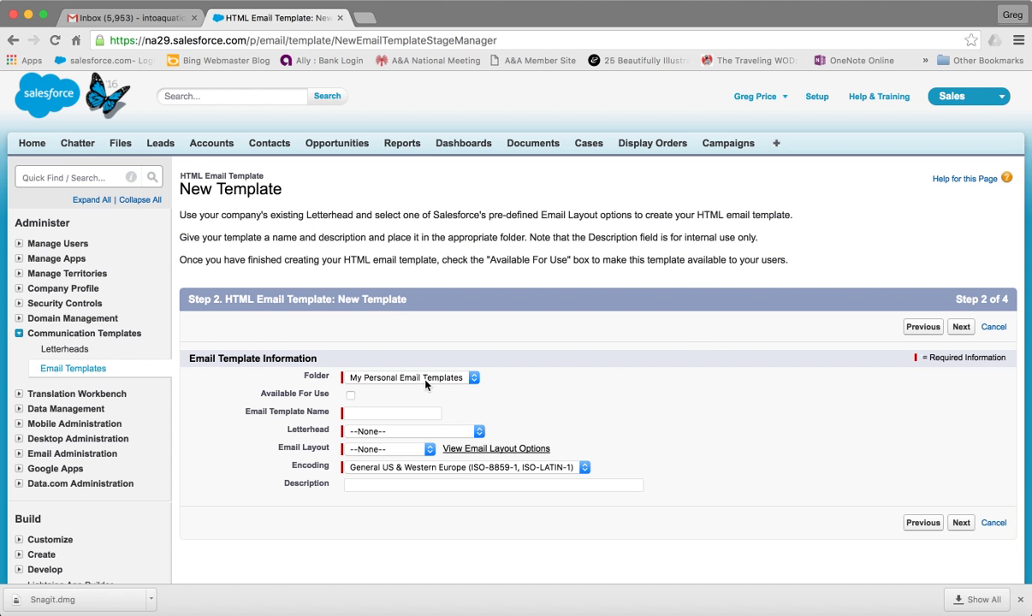
Step: Name the template 'Test Video 1', make it available, with A&A4 letterhead and Free Form Letter layout
left_click(350, 396)
left_click(406, 411)
type("Test")
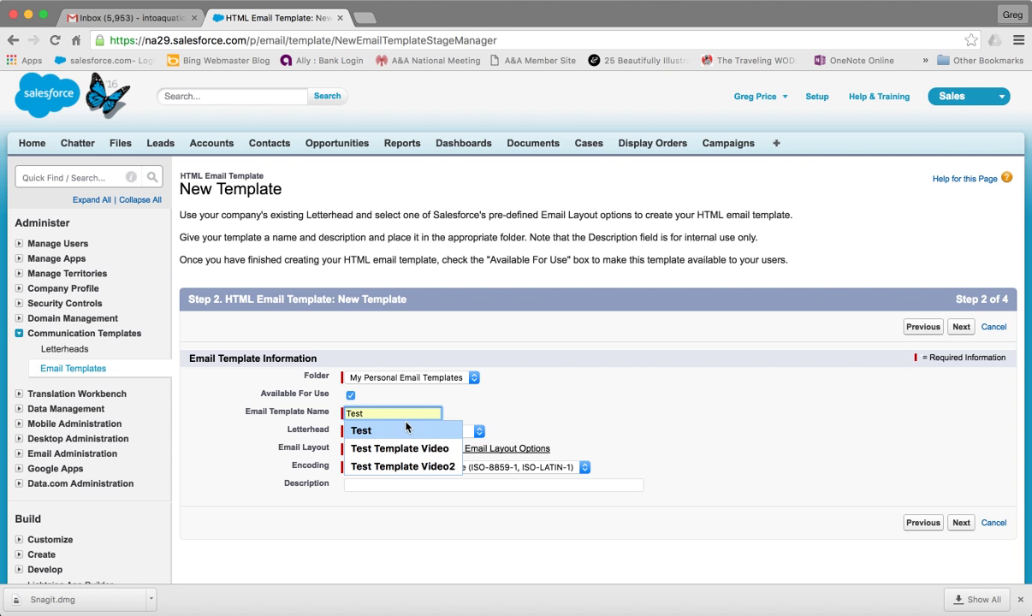
type("Video")
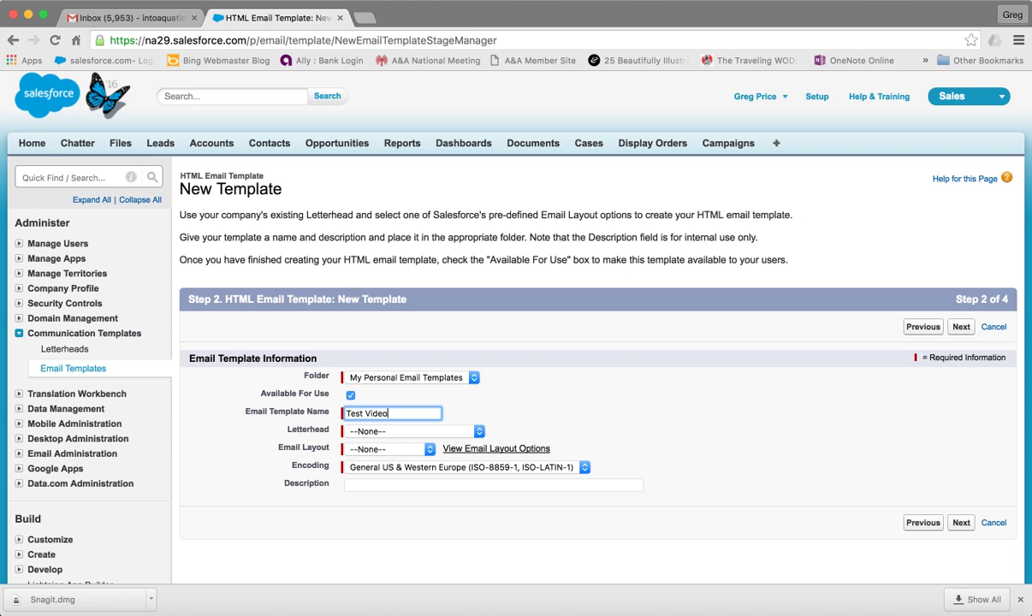
type(" 1")
left_click(415, 431)
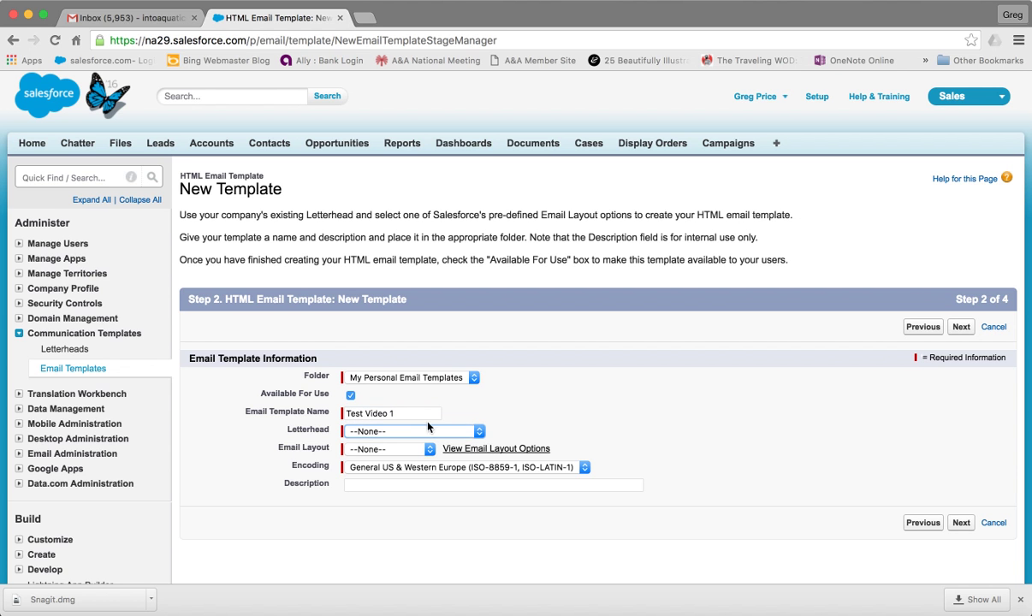
left_click(481, 432)
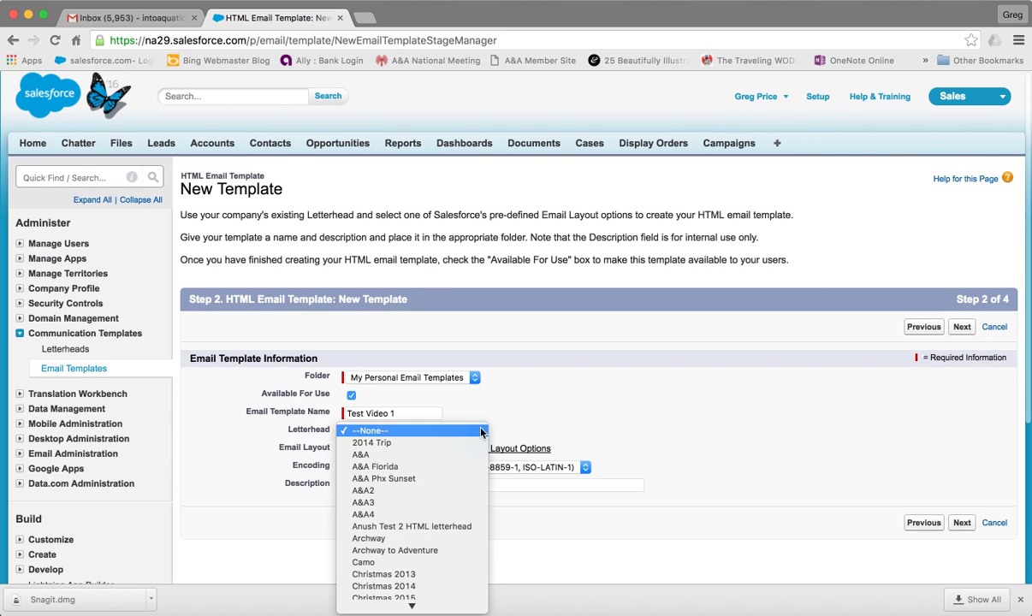
left_click(394, 514)
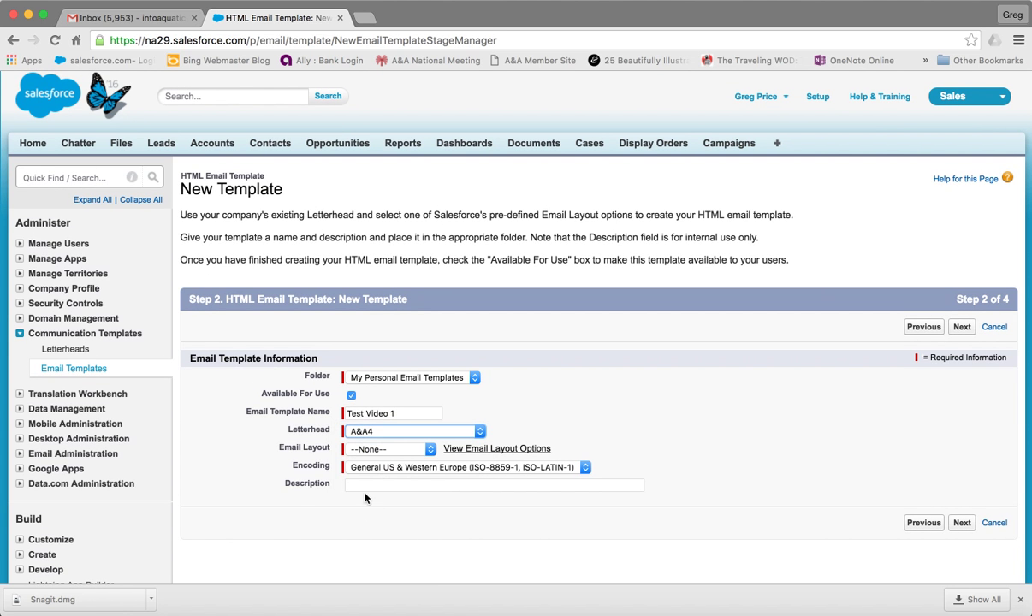
left_click(430, 449)
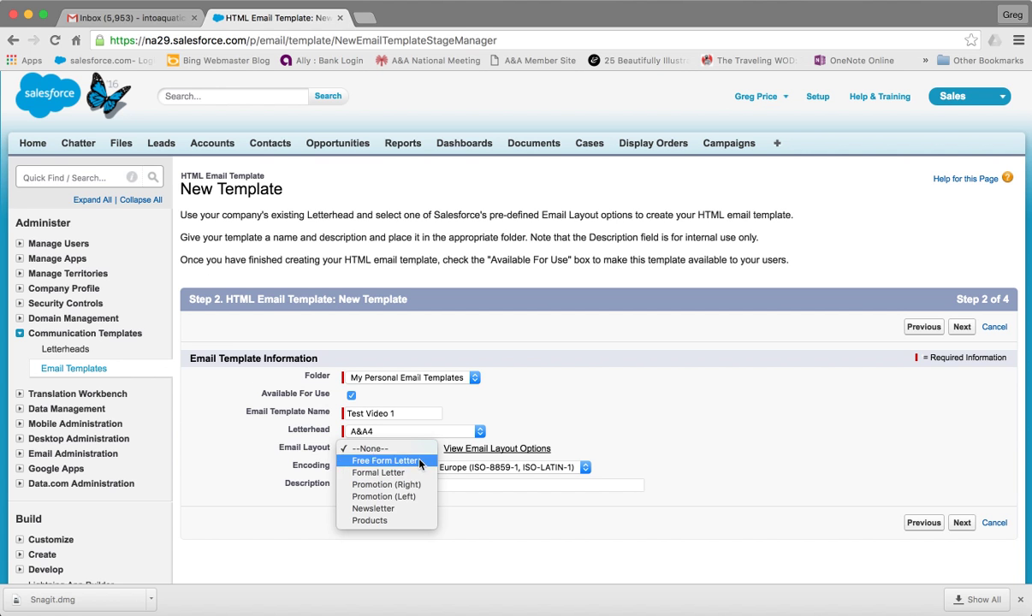
left_click(420, 464)
left_click(385, 485)
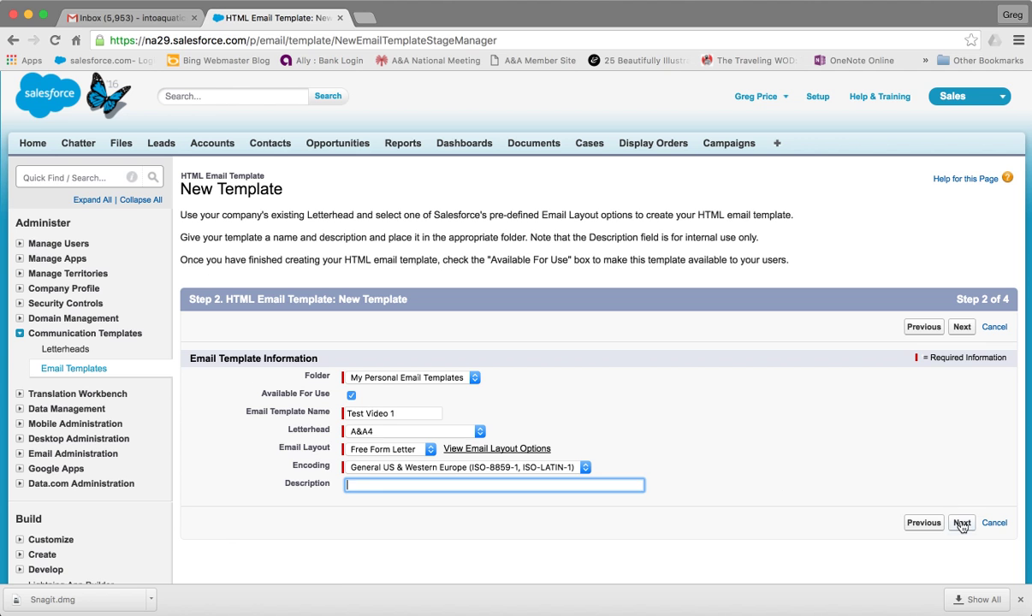
left_click(960, 522)
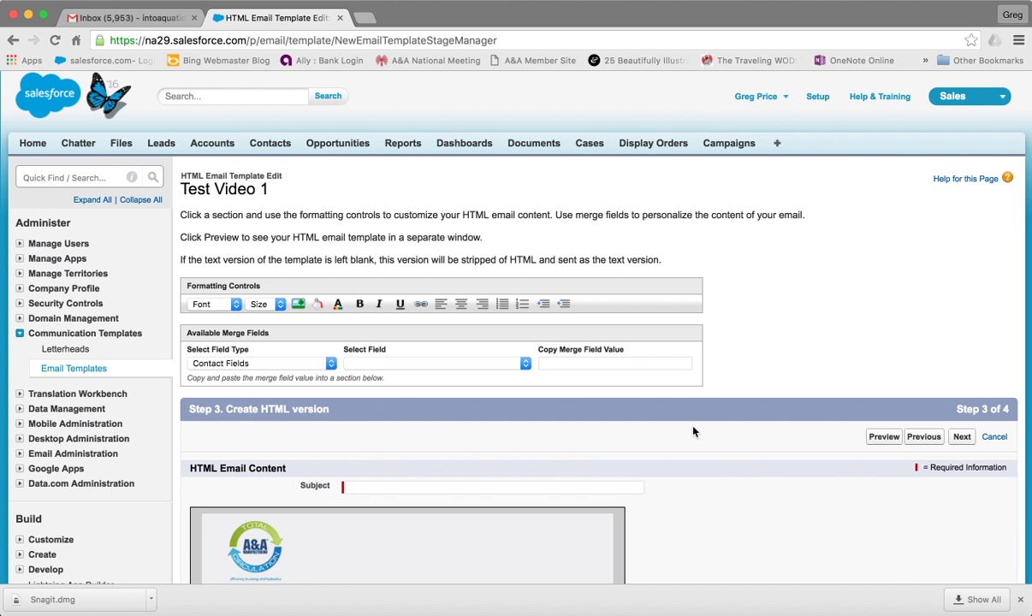
Step: Set the email subject to 'Test Template'
scroll(718, 462, "down", 3)
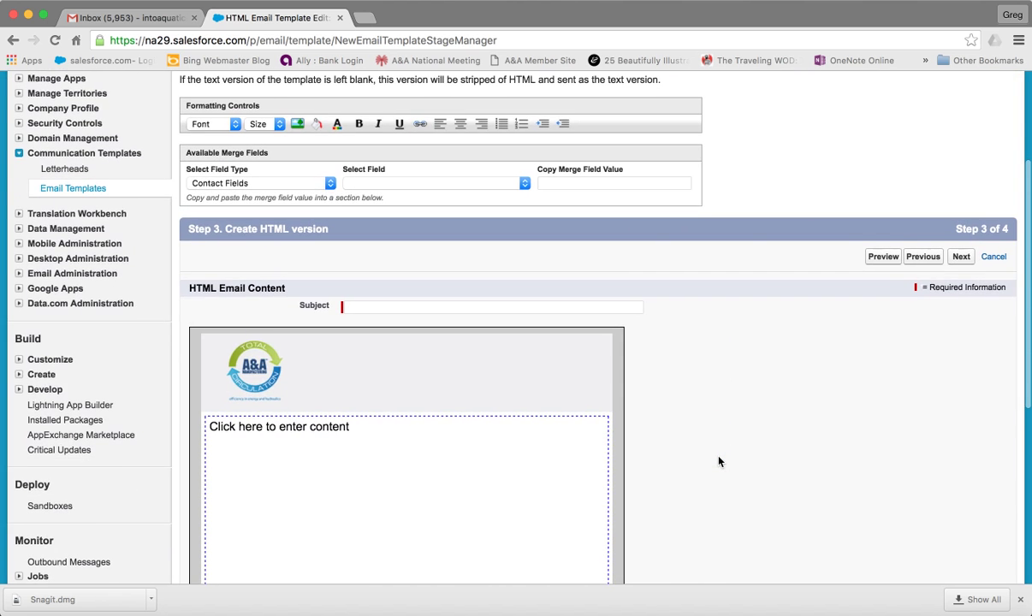
scroll(719, 462, "up", 2)
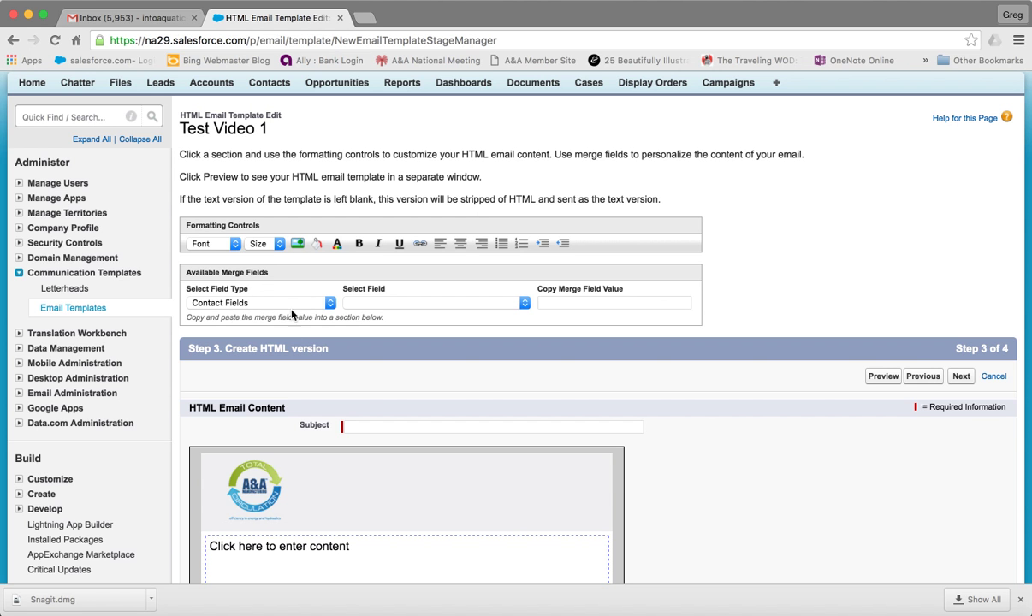
left_click(425, 426)
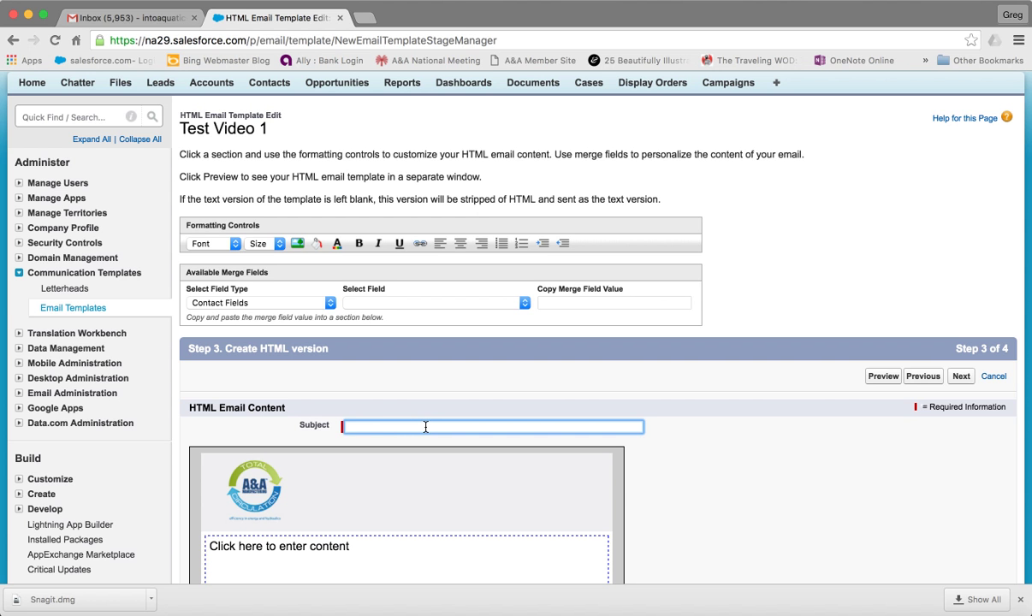
type("Test")
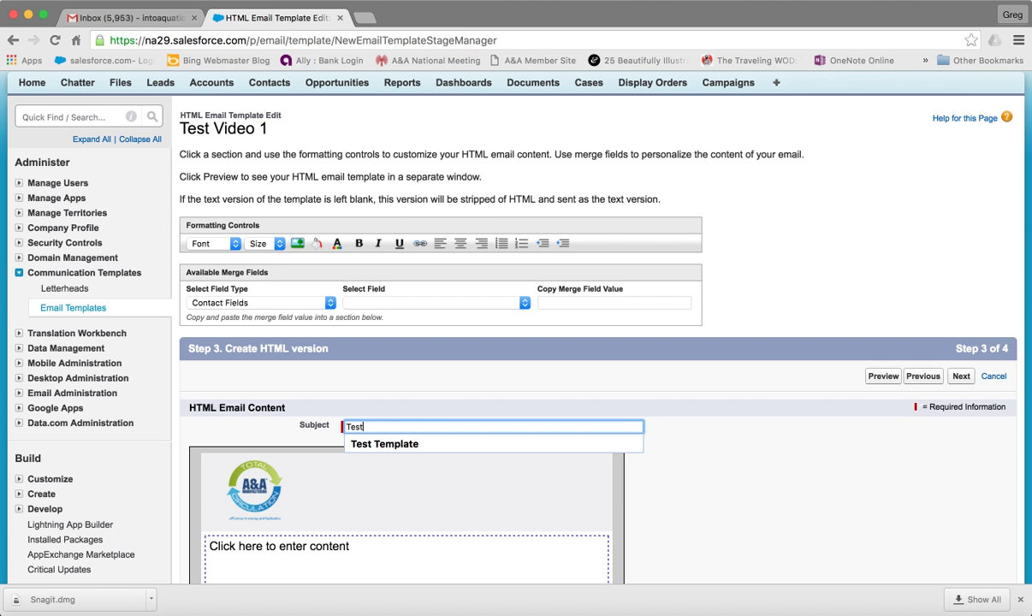
left_click(396, 444)
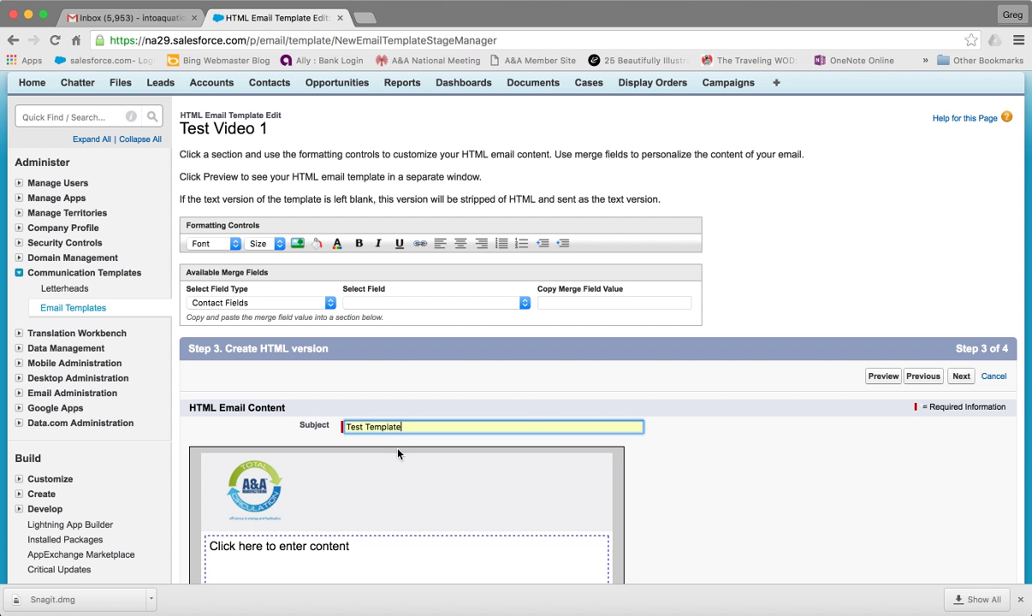
Step: Write 'This is my first email template.' as the body below the letterhead logo
left_click(308, 547)
scroll(330, 547, "down", 3)
type("This is my first email template.")
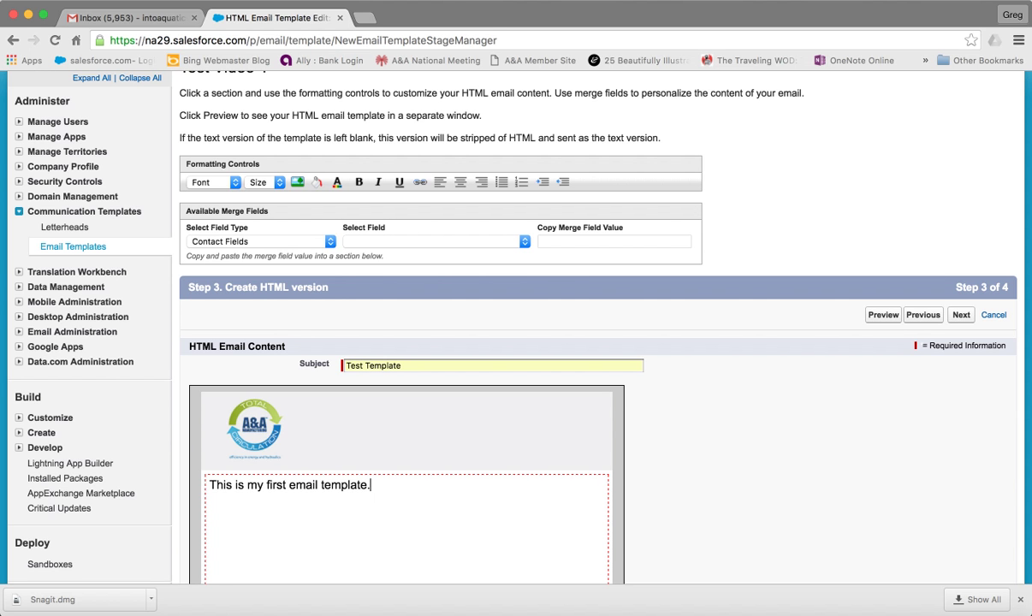
scroll(466, 544, "down", 3)
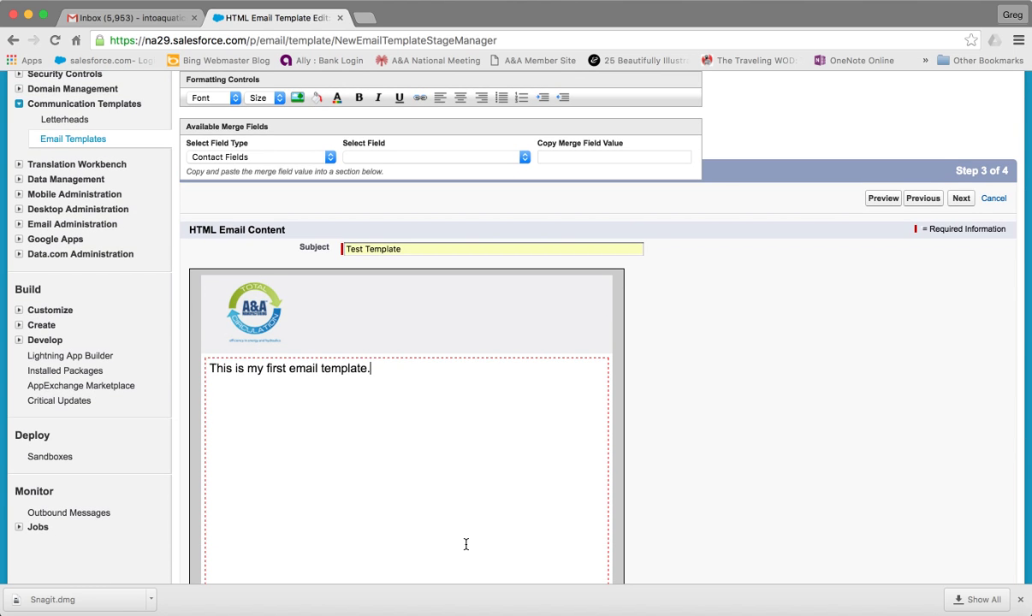
scroll(490, 506, "down", 4)
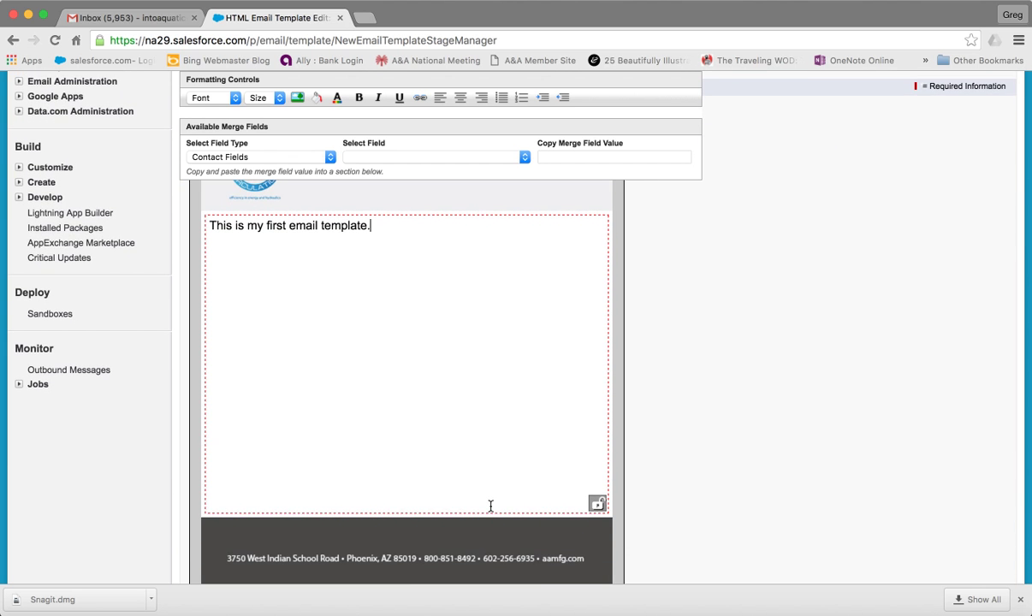
scroll(490, 506, "down", 3)
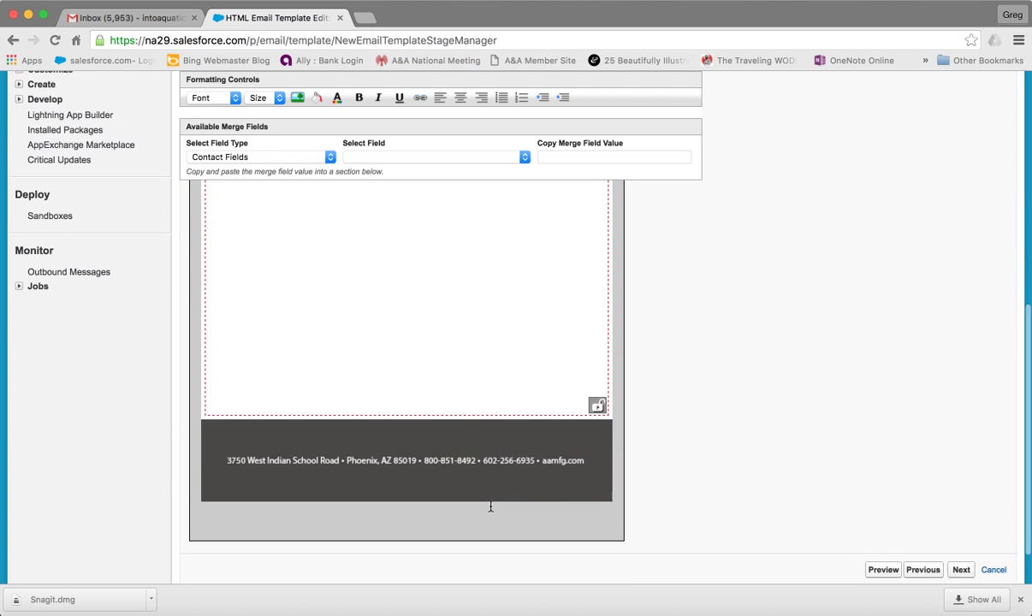
Step: Copy the HTML body into the text-only version, confirming the overwrite warning
left_click(961, 562)
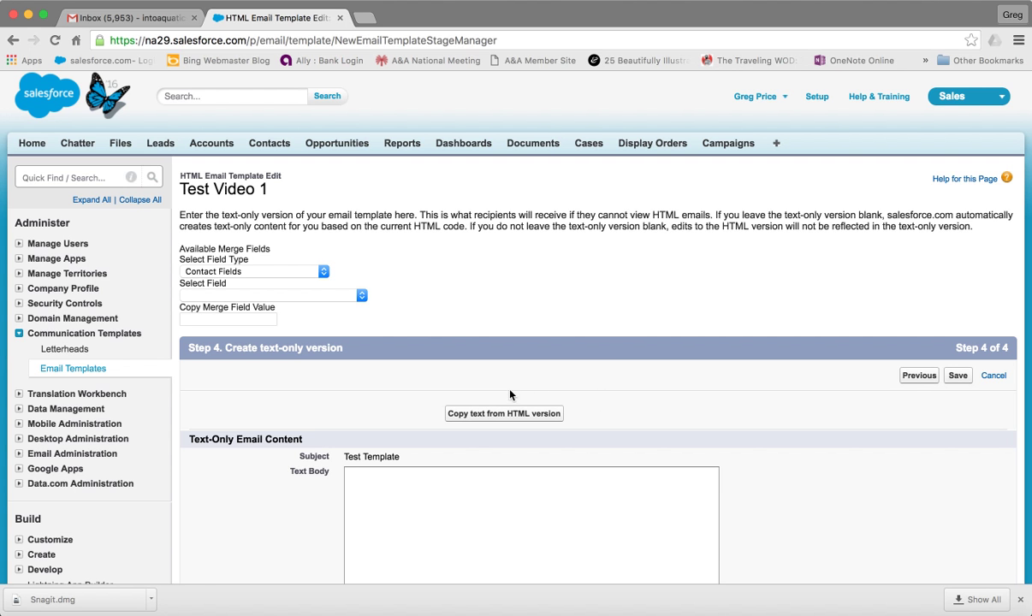
left_click(500, 415)
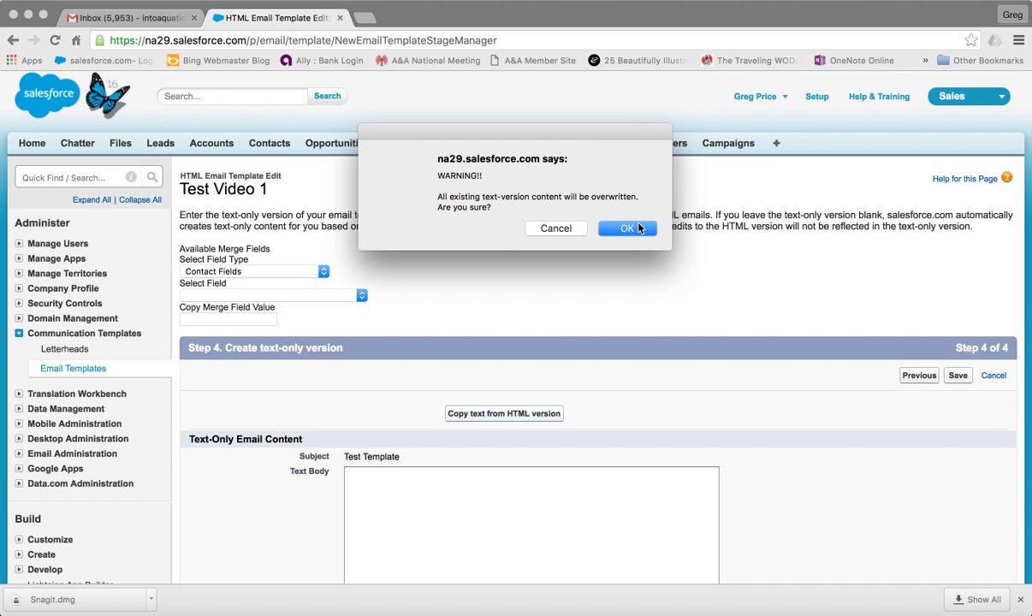
left_click(633, 227)
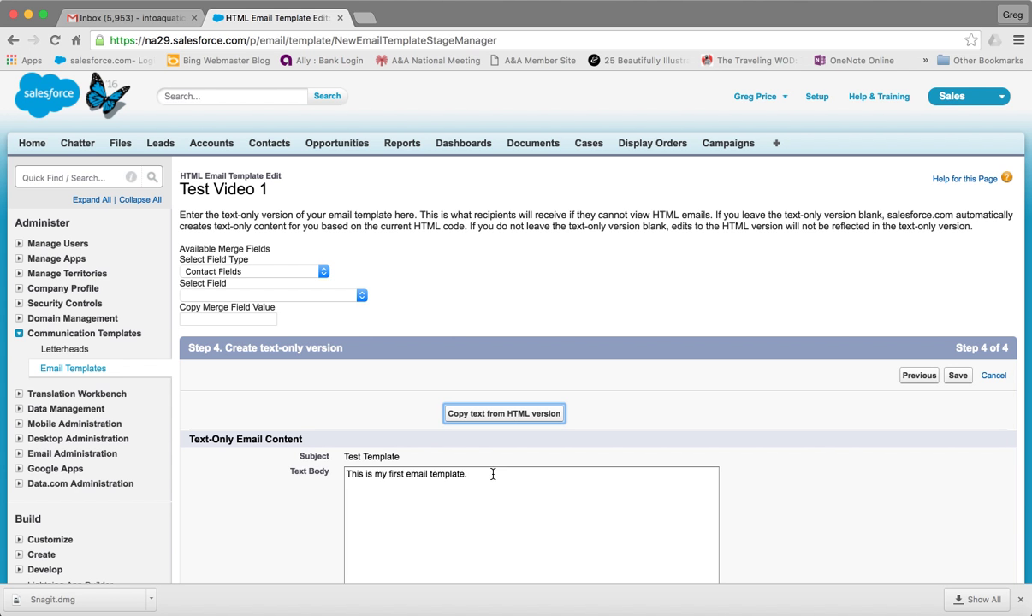
scroll(770, 459, "down", 5)
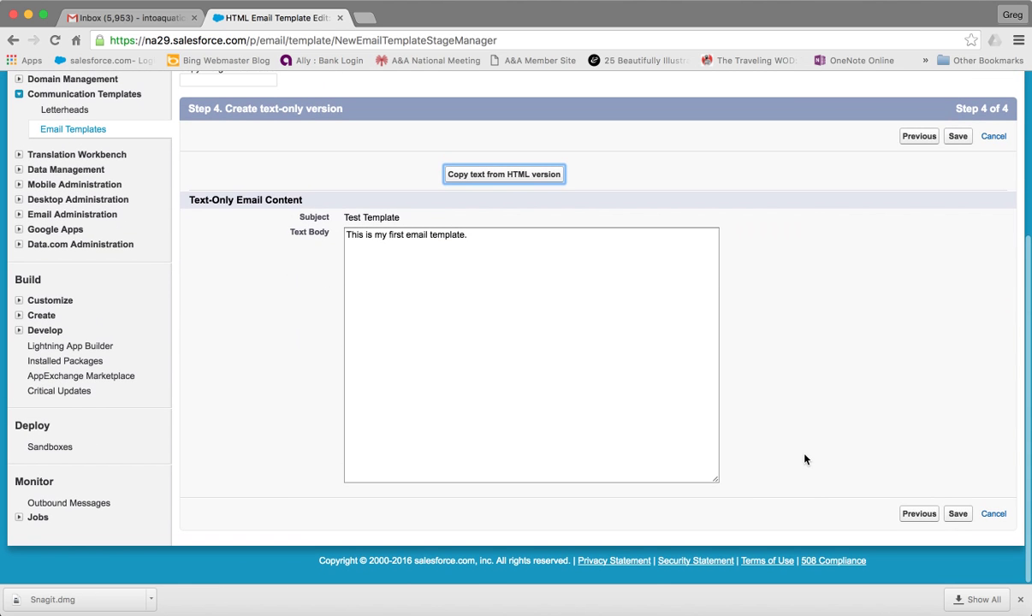
Step: Save the Test Video 1 email template
left_click(956, 515)
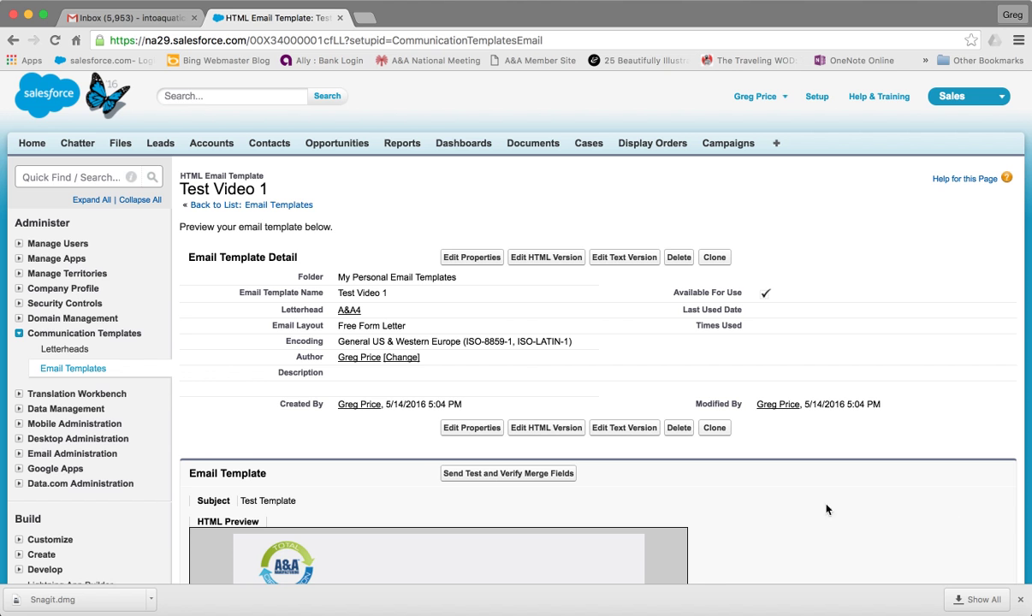
scroll(817, 508, "down", 8)
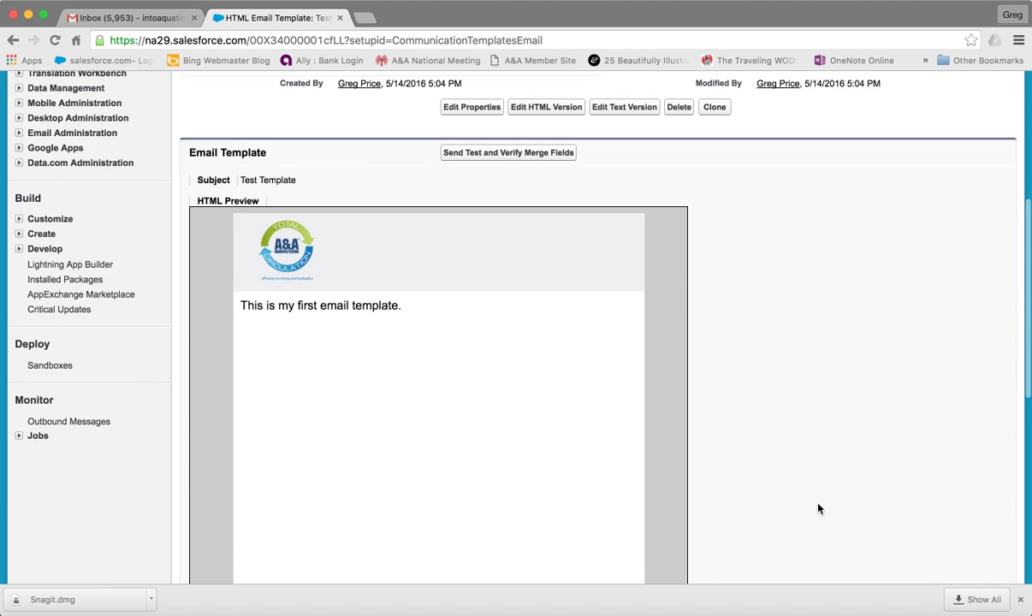
scroll(817, 508, "down", 5)
scroll(817, 508, "up", 8)
scroll(818, 508, "up", 5)
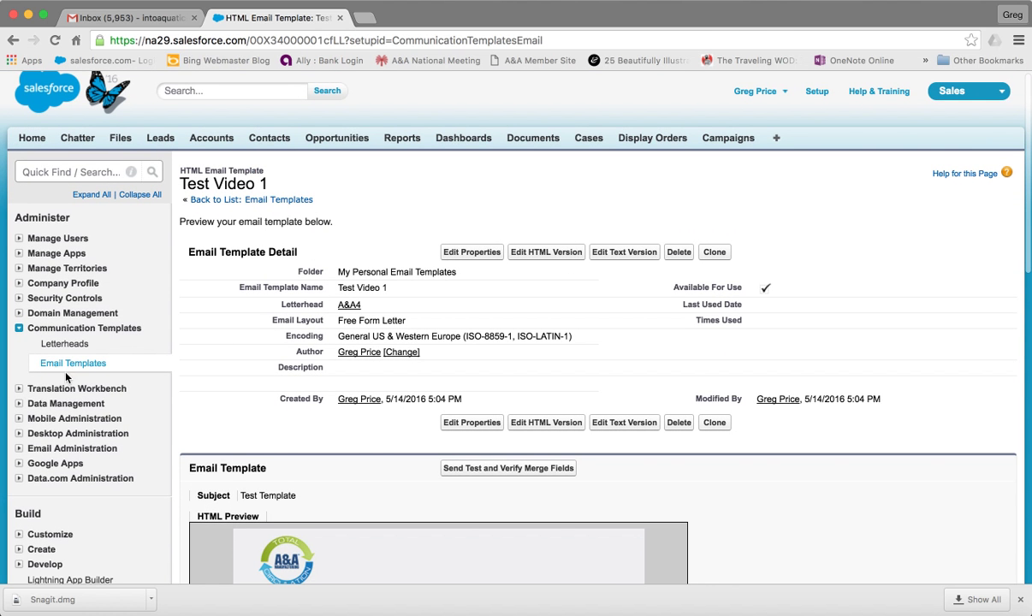
Step: Filter Email Templates by T and open Test Video 1 to review its HTML and text previews
left_click(98, 366)
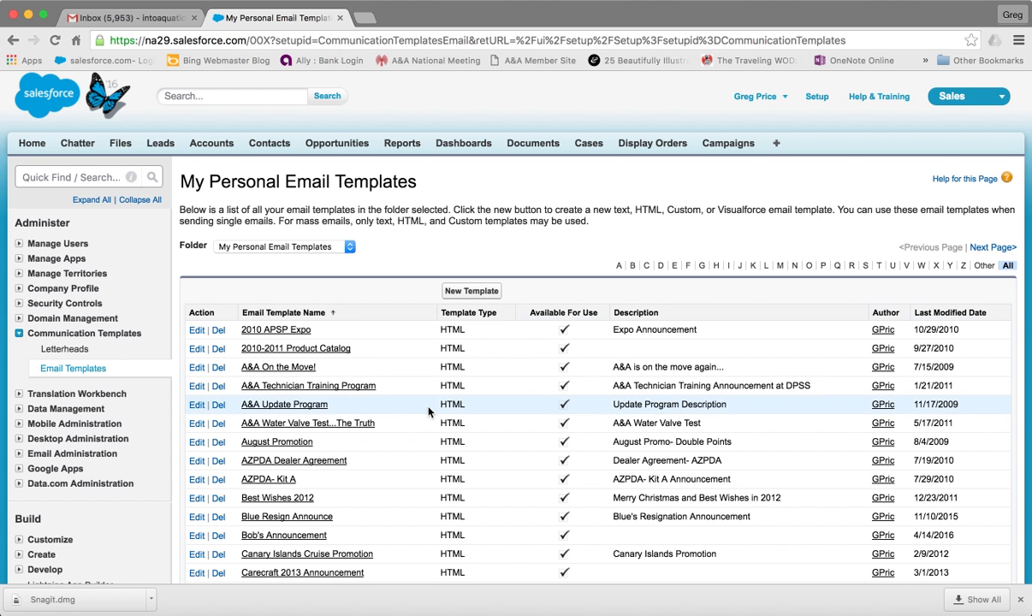
left_click(879, 266)
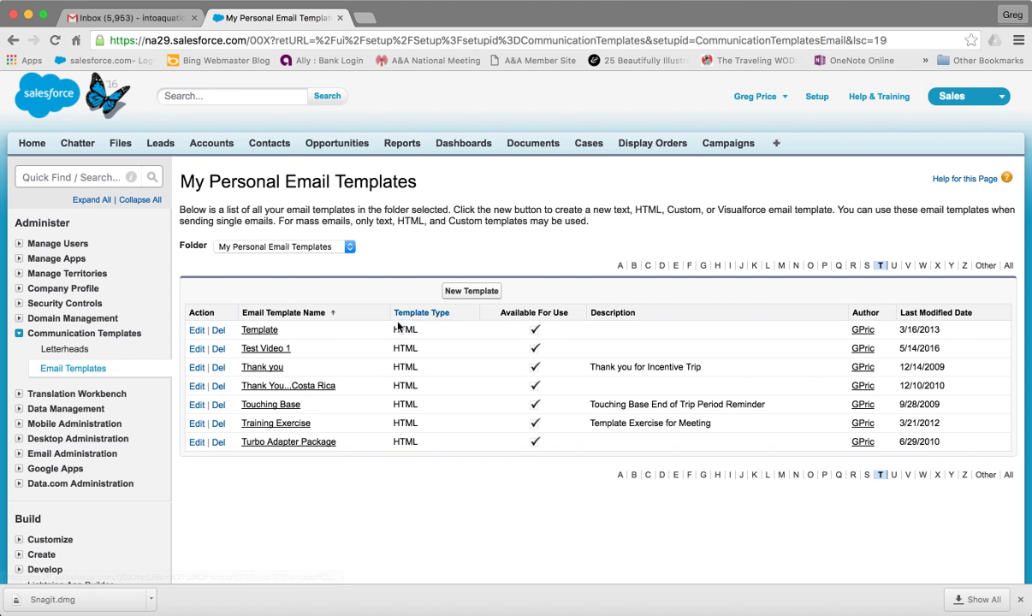
left_click(266, 349)
scroll(425, 401, "down", 2)
scroll(425, 402, "down", 10)
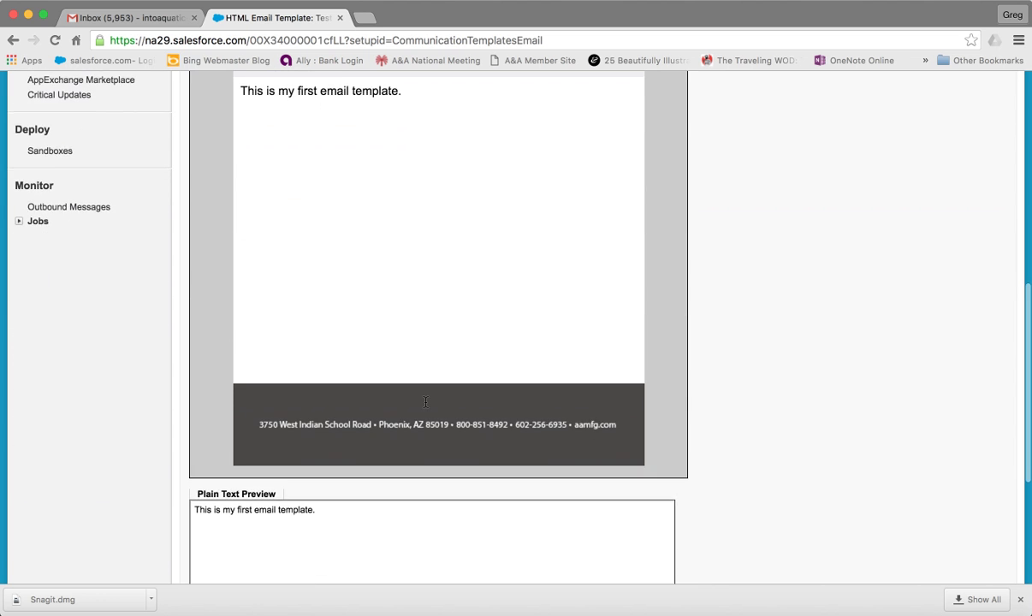
scroll(425, 401, "up", 10)
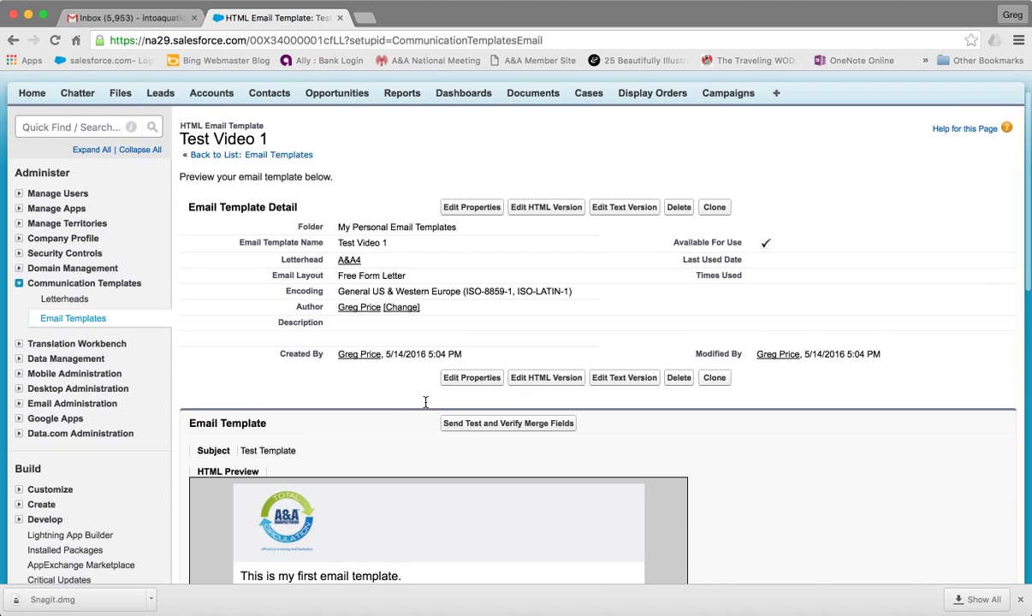
scroll(426, 401, "down", 8)
scroll(426, 401, "up", 7)
scroll(425, 401, "down", 1)
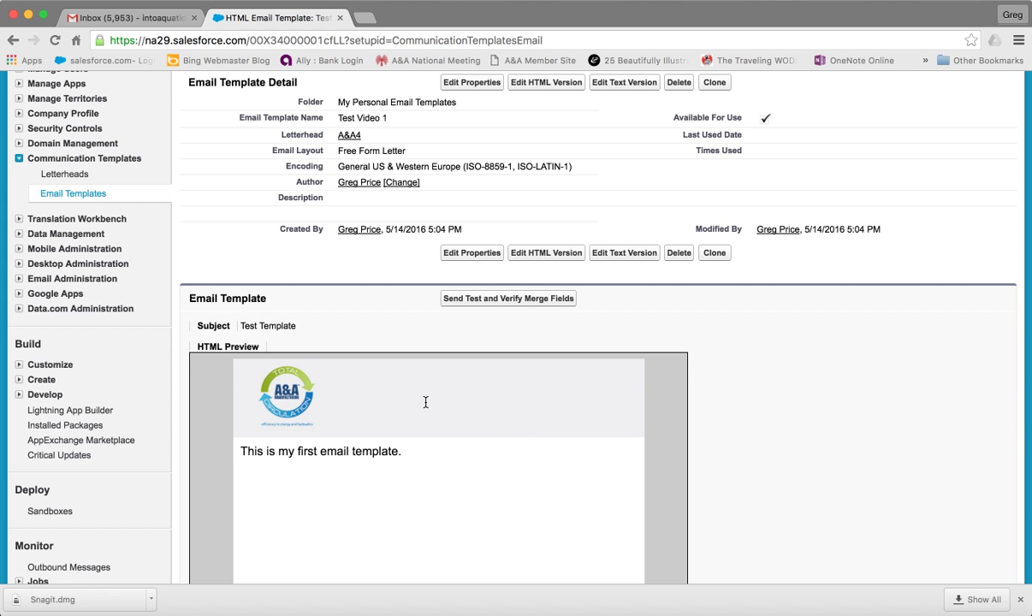